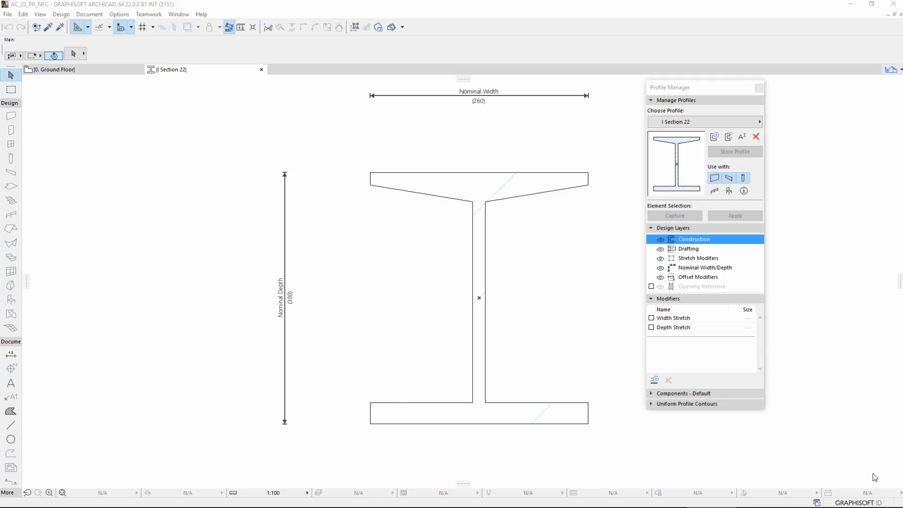
# Select the ground-floor I-section column and open its I Section 22 profile for editing.
pyautogui.click(530, 189)
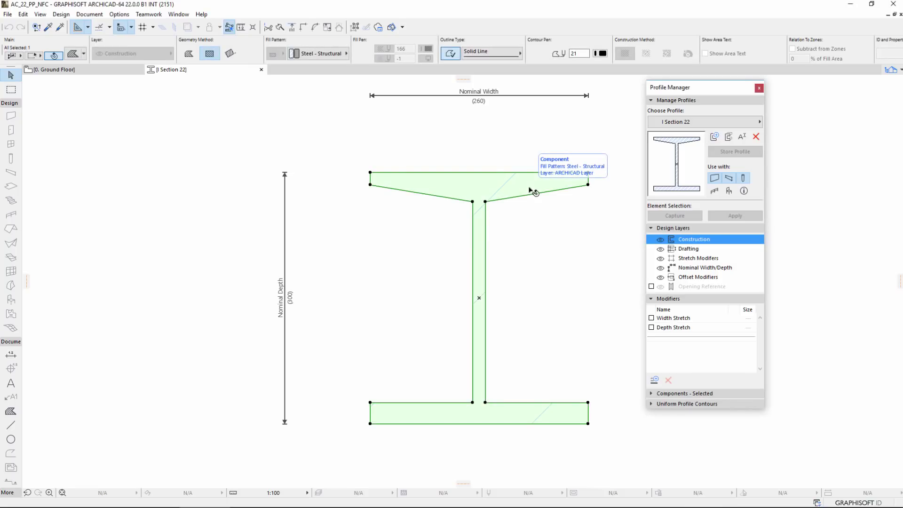
pyautogui.click(536, 205)
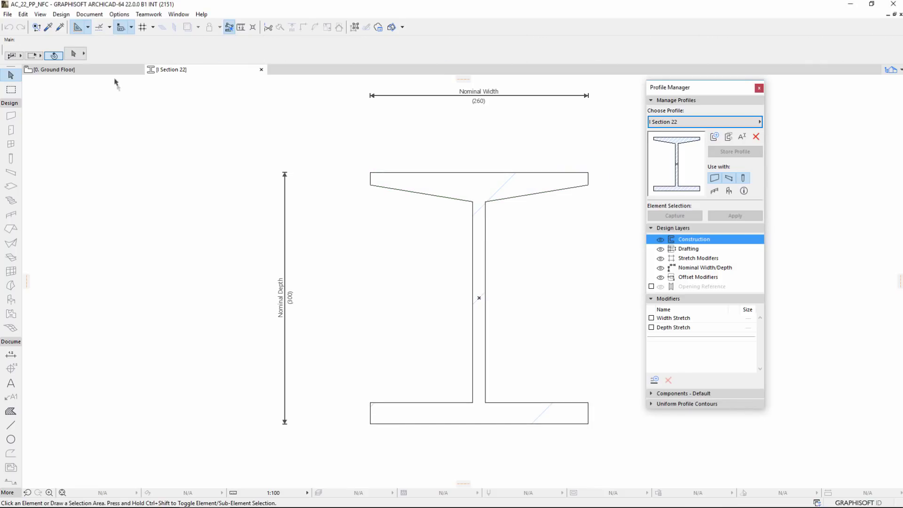
pyautogui.click(115, 70)
pyautogui.click(380, 160)
pyautogui.click(280, 54)
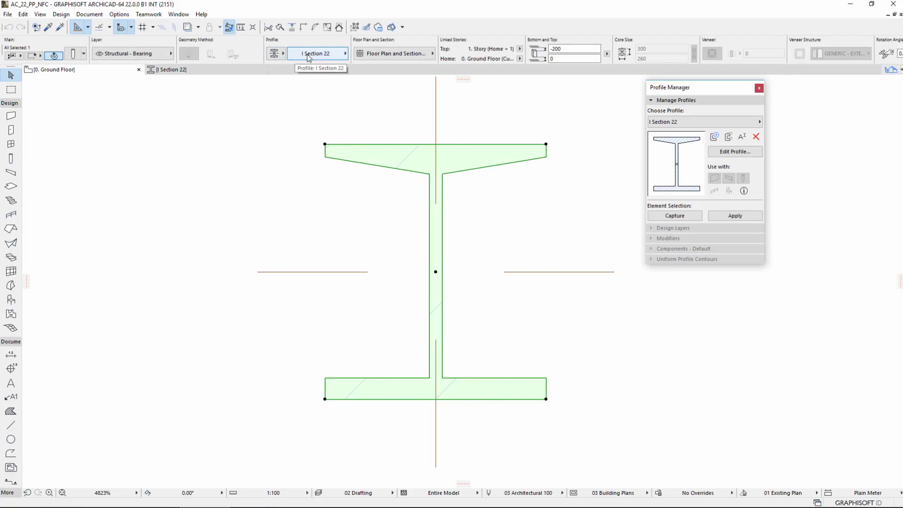
pyautogui.click(308, 57)
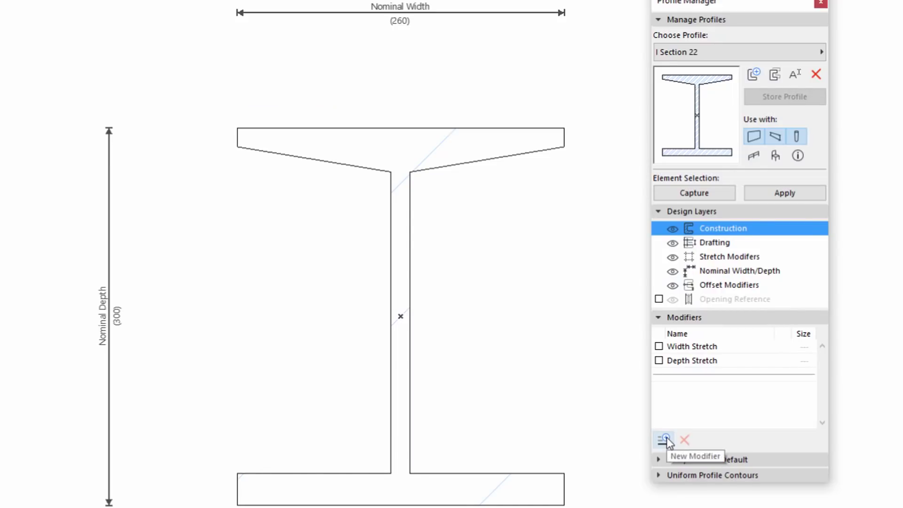
# Add a new offset modifier named Flange Thickness, chosen from the predefined names list.
pyautogui.click(666, 438)
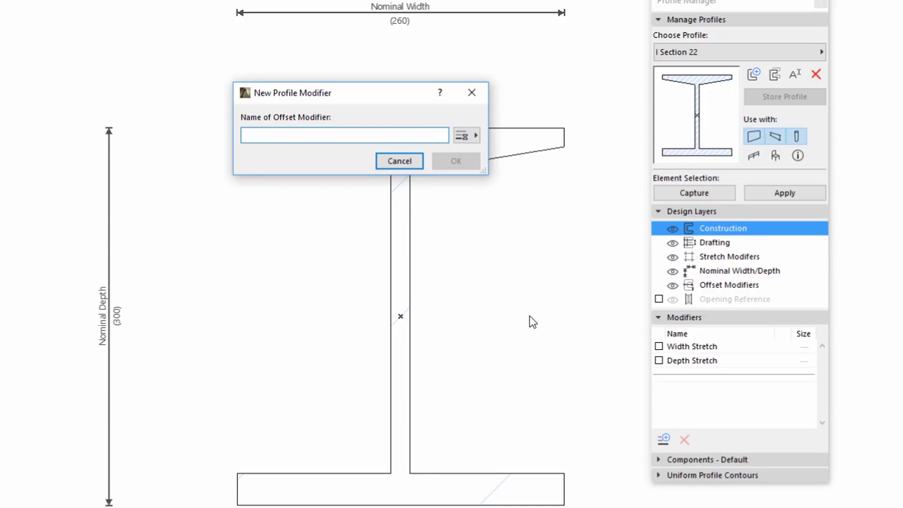
pyautogui.click(474, 135)
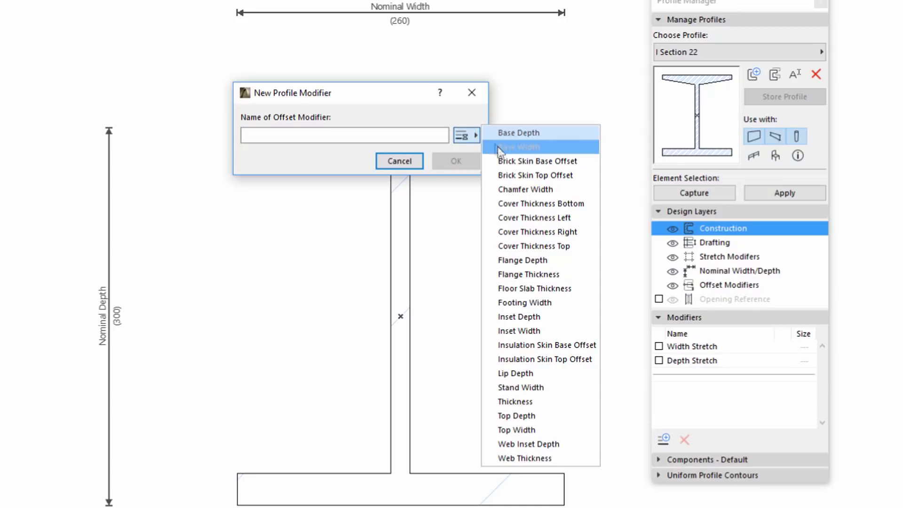
pyautogui.click(573, 275)
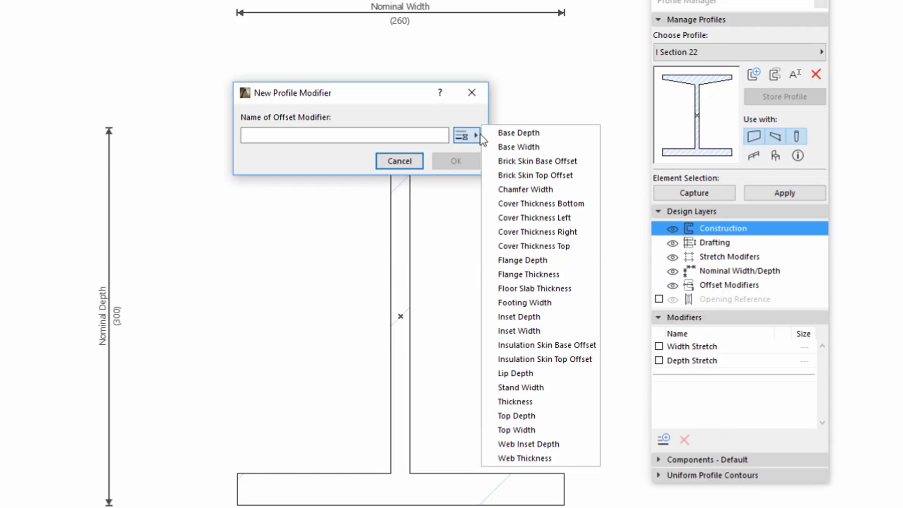
pyautogui.click(473, 163)
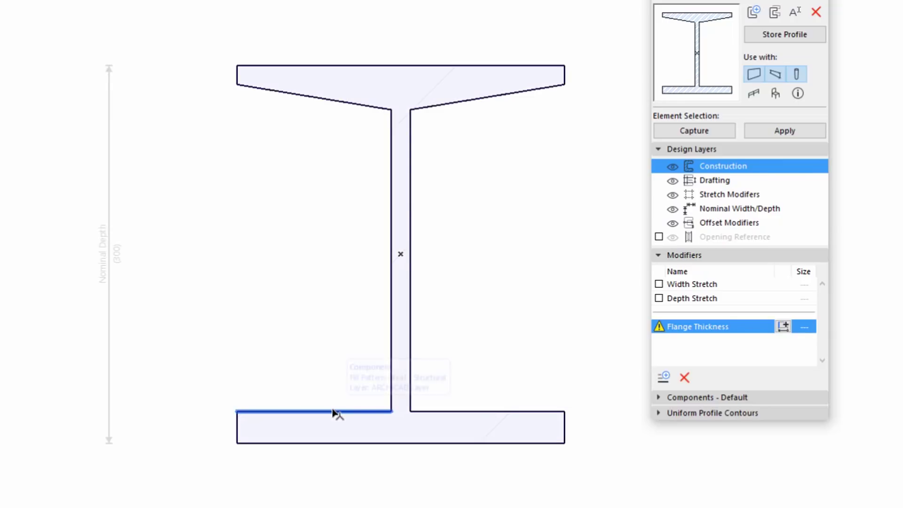
# Assign Flange Thickness to the bottom flange's upper edge, giving it a size of 45.
pyautogui.click(332, 411)
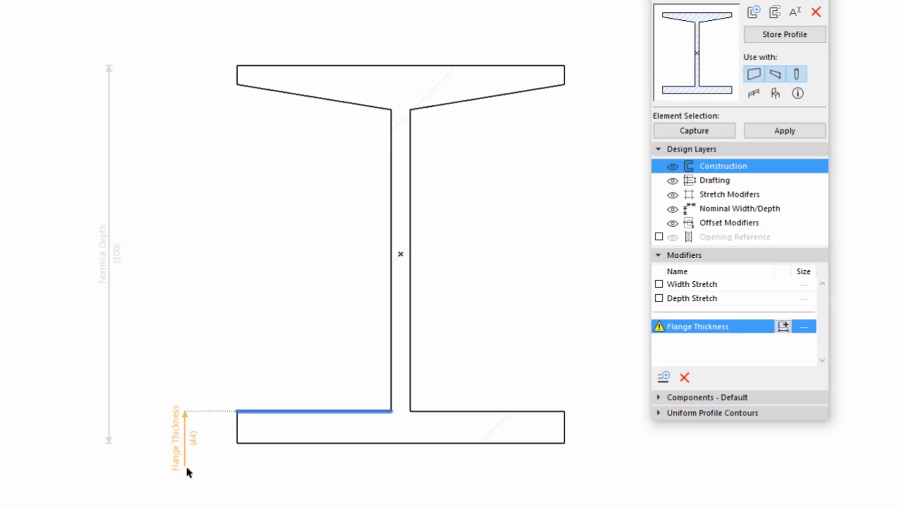
pyautogui.click(186, 468)
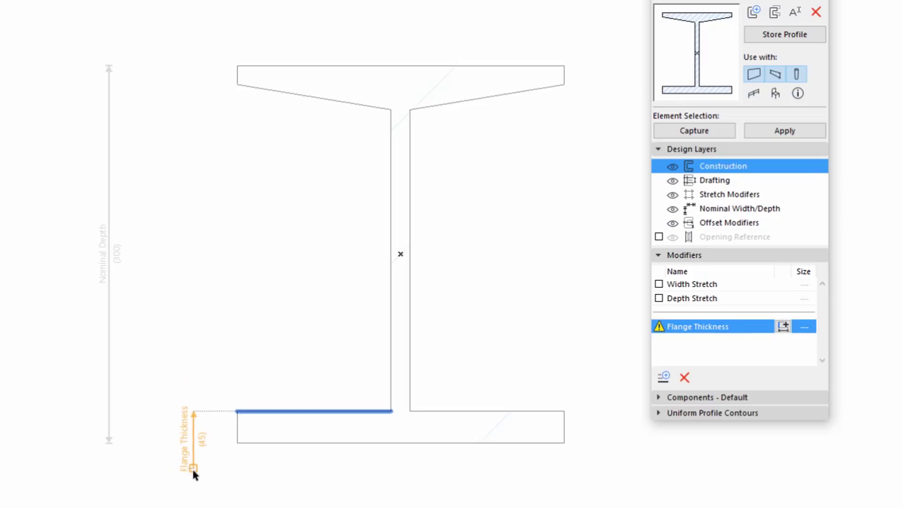
pyautogui.click(193, 469)
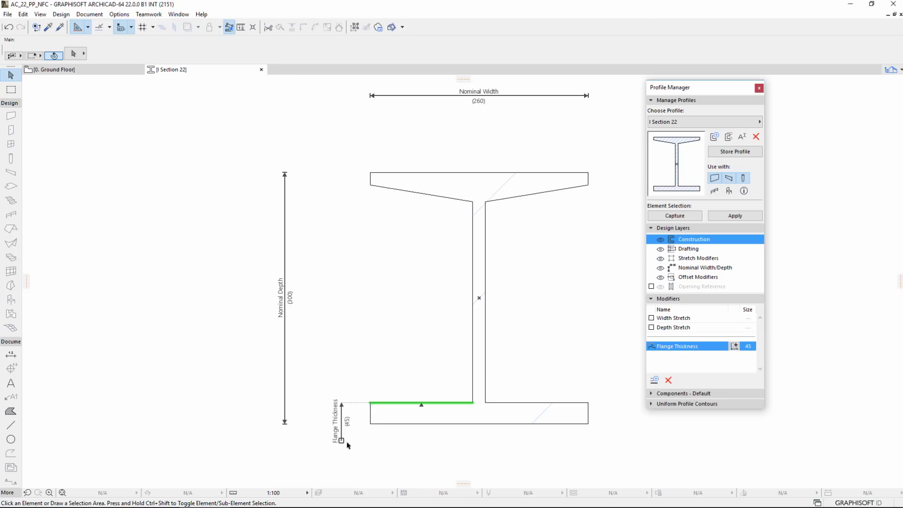
# Undo that assignment and reassign Flange Thickness measured from the flange's underside, sized 25.
pyautogui.click(13, 30)
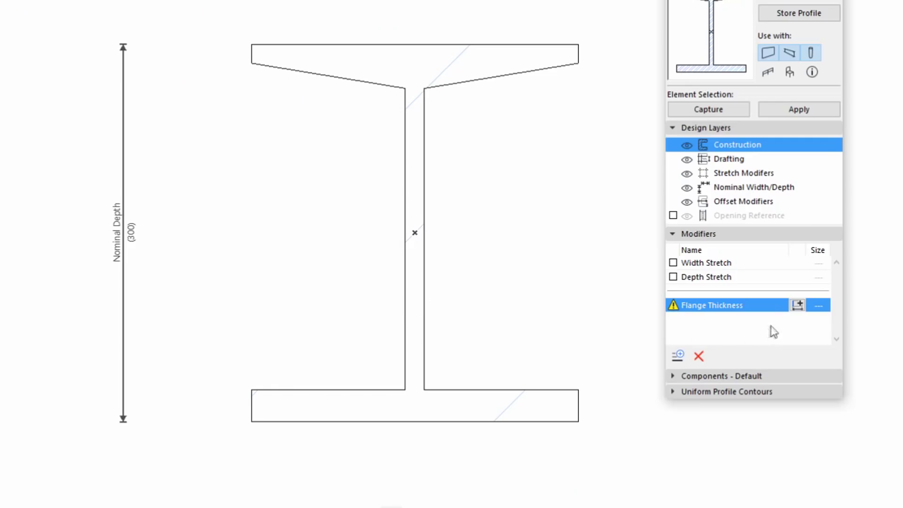
pyautogui.click(798, 305)
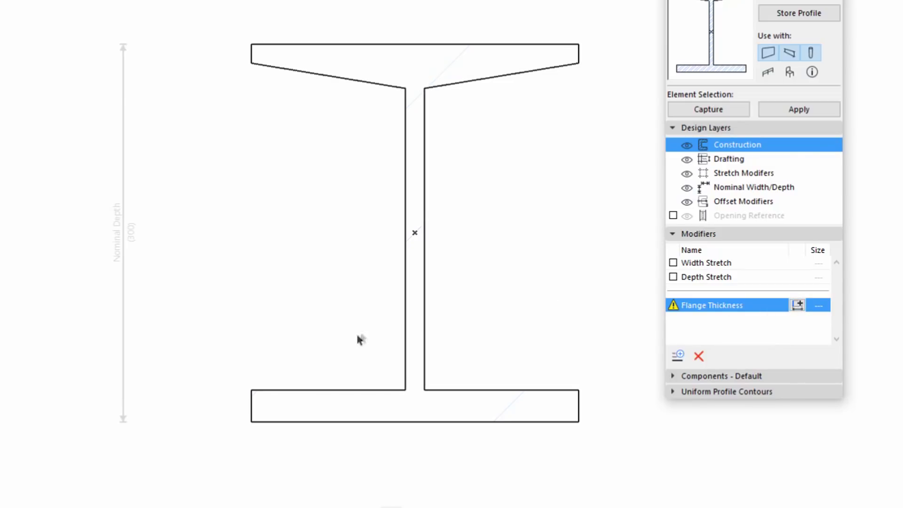
pyautogui.click(338, 389)
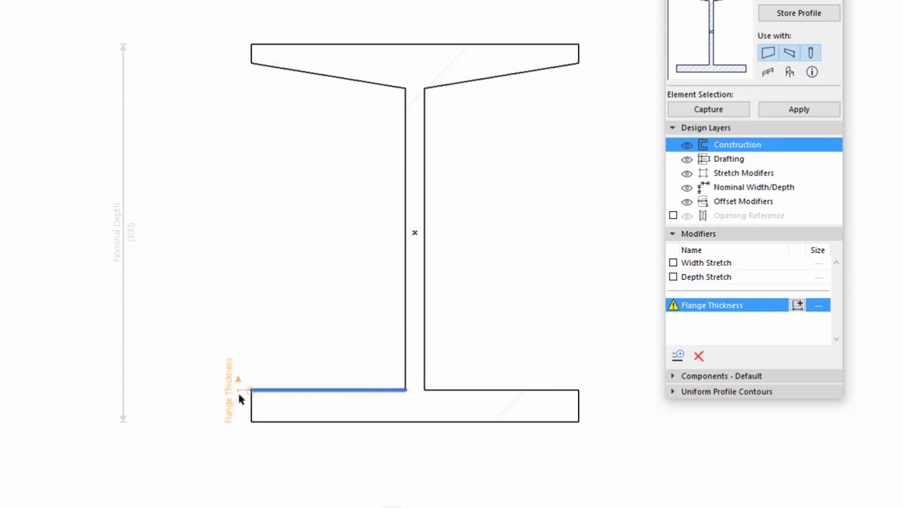
pyautogui.click(251, 421)
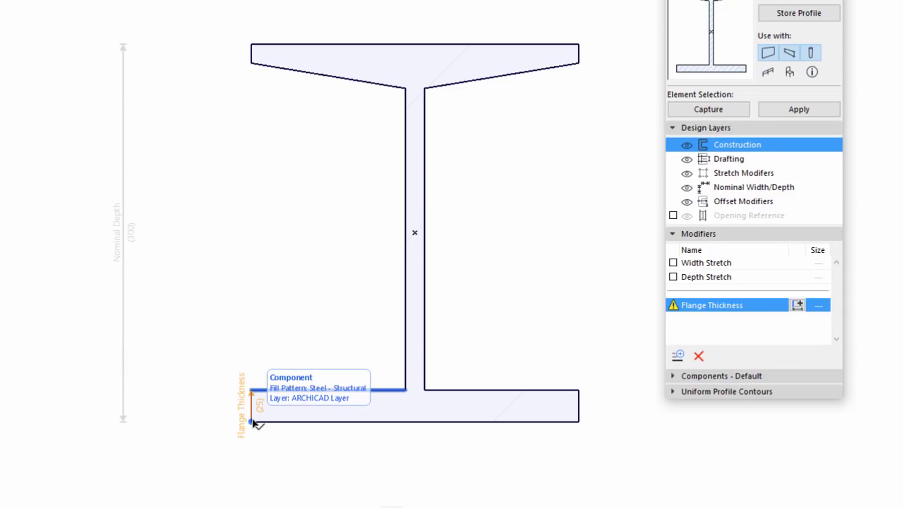
pyautogui.click(253, 422)
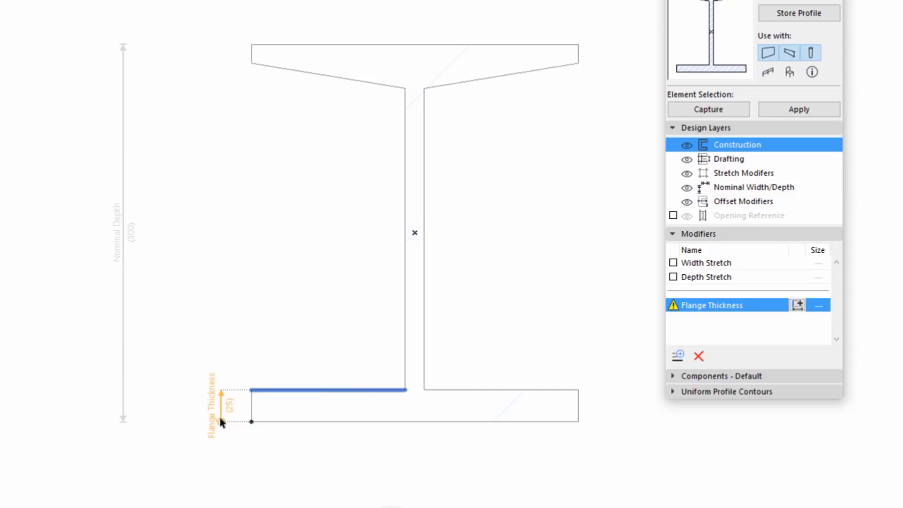
pyautogui.click(216, 422)
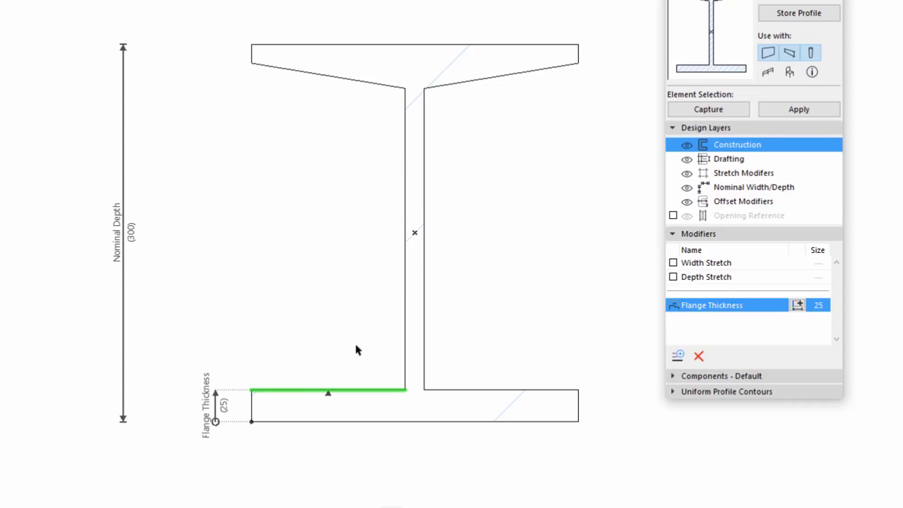
# Store the profile and test Flange Thickness by offsetting the column's bottom flange edge up and back.
pyautogui.click(772, 16)
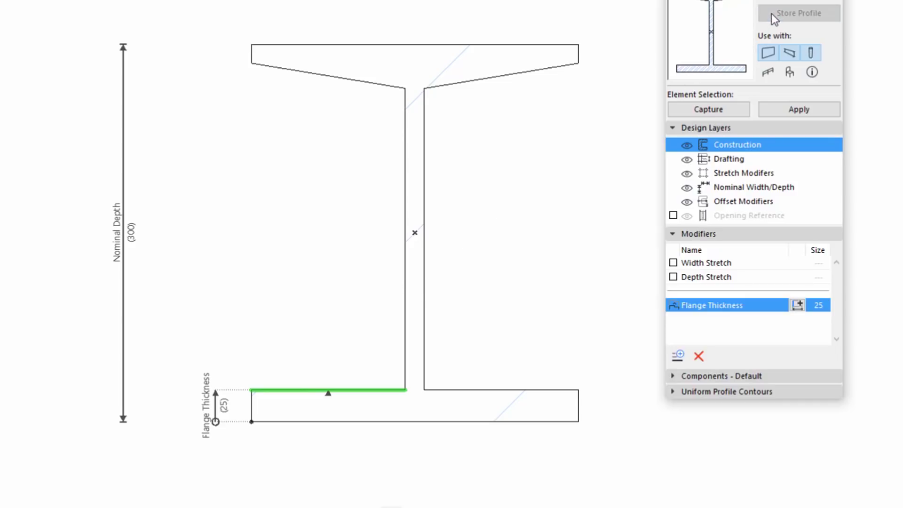
pyautogui.click(104, 73)
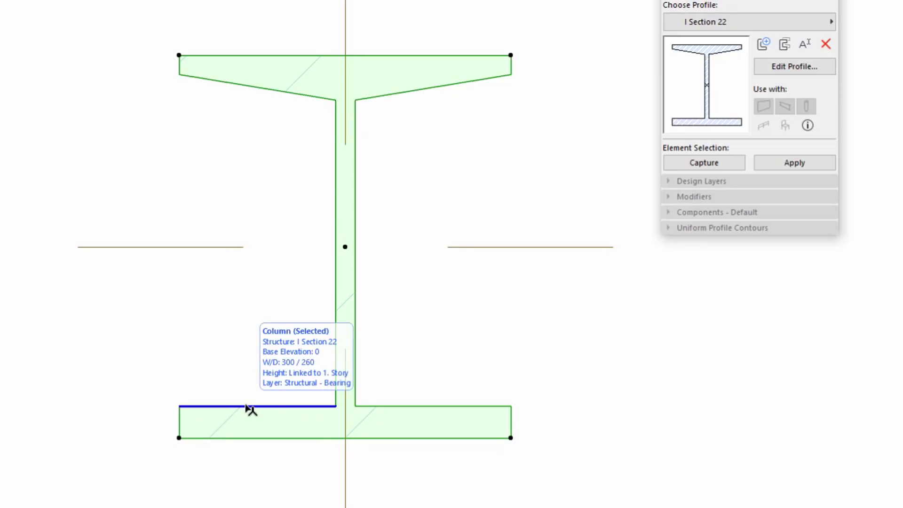
pyautogui.click(245, 406)
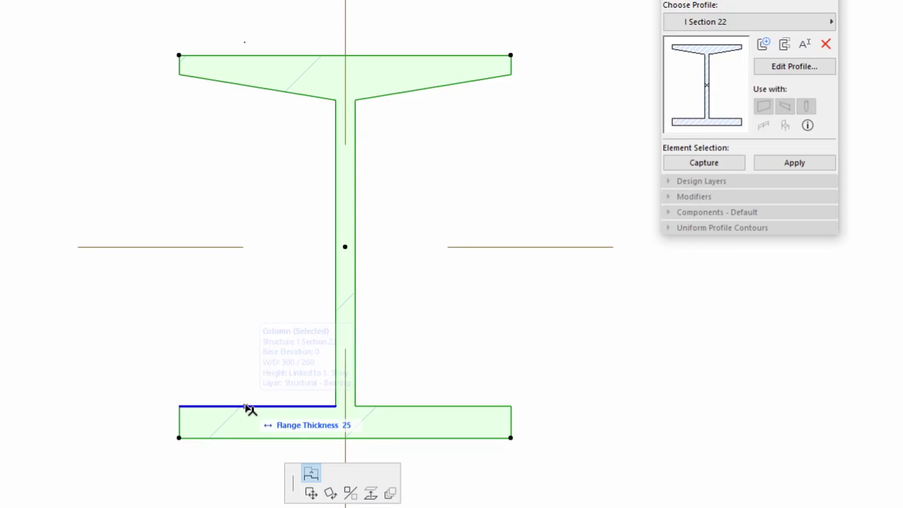
pyautogui.click(310, 472)
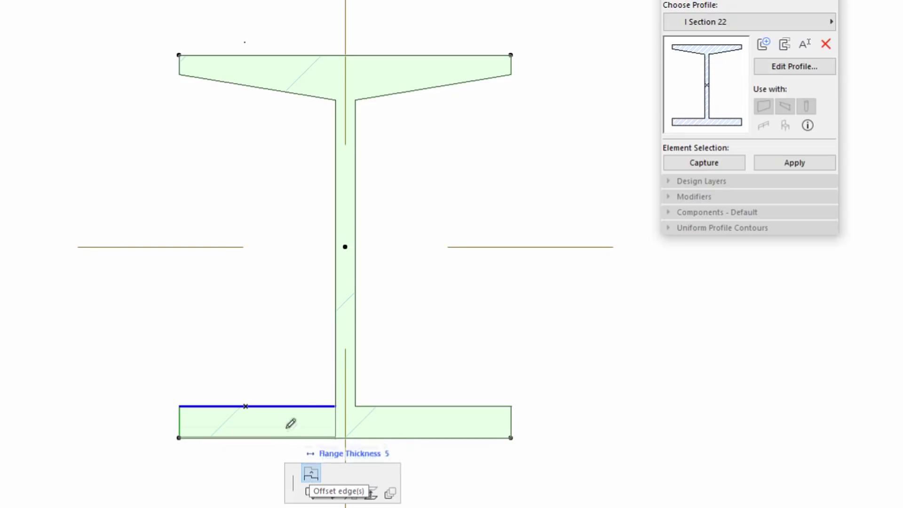
pyautogui.click(273, 374)
pyautogui.click(271, 375)
pyautogui.click(274, 414)
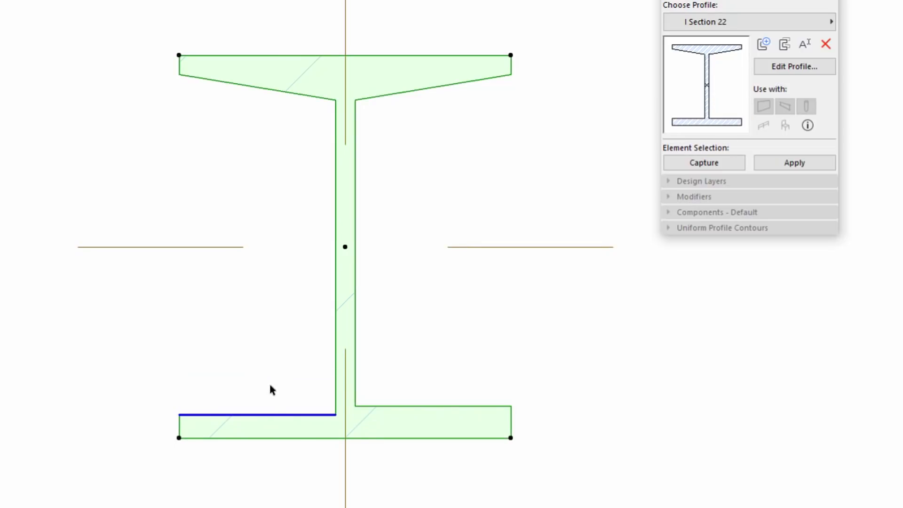
pyautogui.click(236, 71)
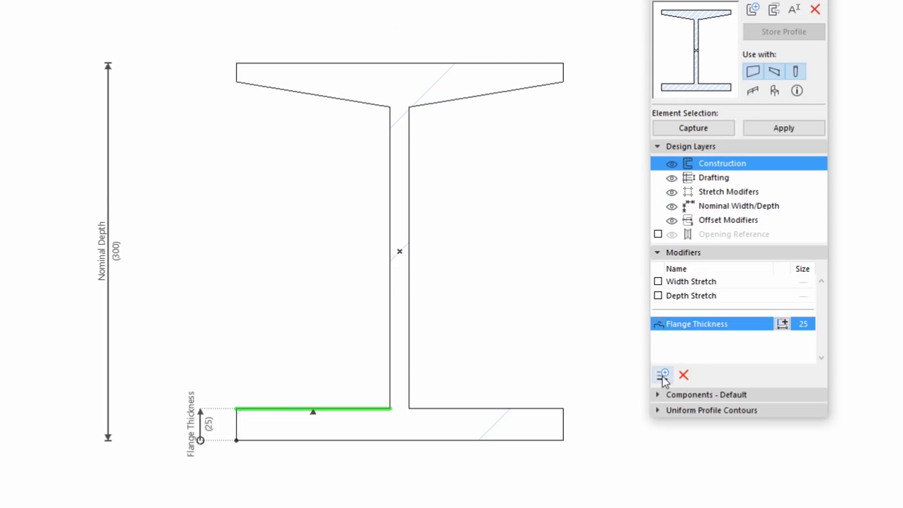
# Add a new offset modifier named Web Thickness.
pyautogui.click(663, 374)
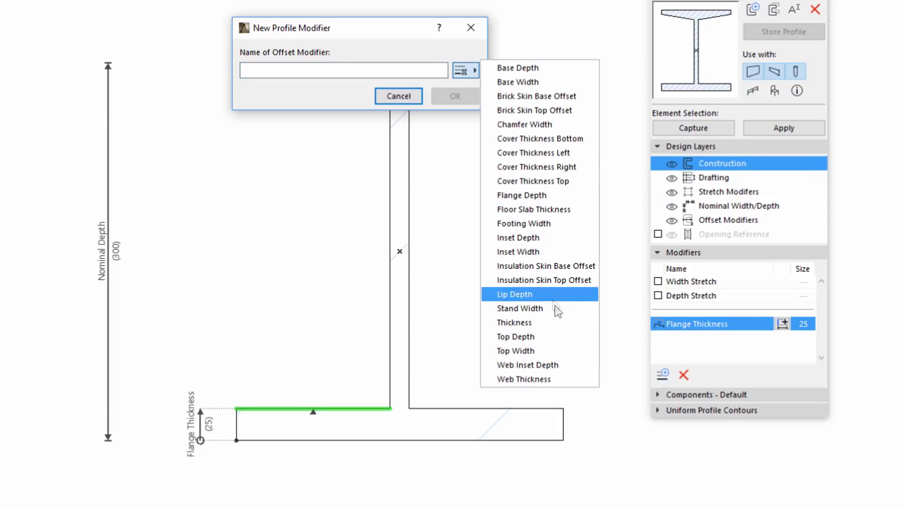
pyautogui.click(569, 379)
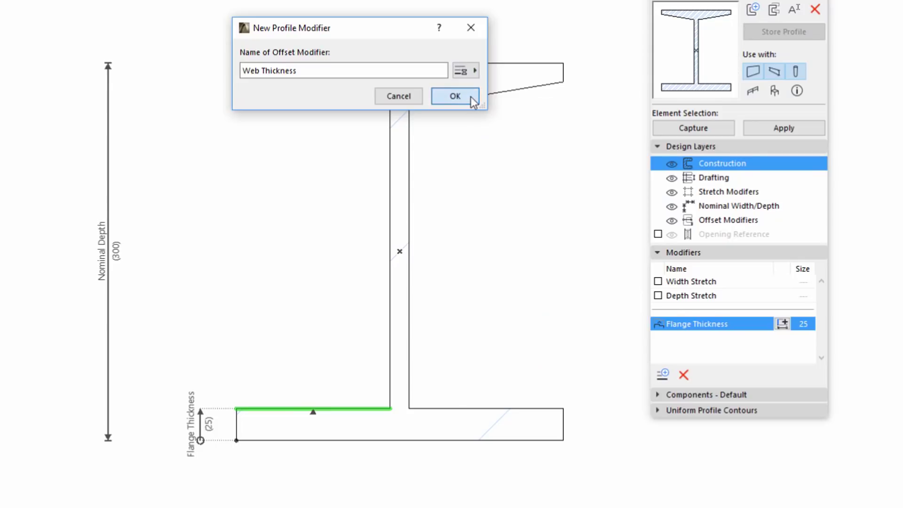
pyautogui.click(470, 97)
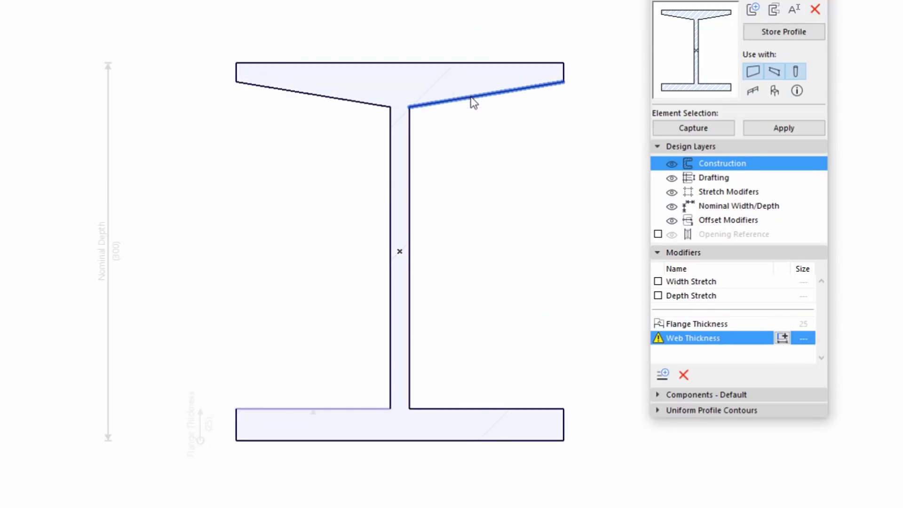
# Assign Web Thickness to both web edges at 15, with its dimension below the bottom flange.
pyautogui.click(392, 175)
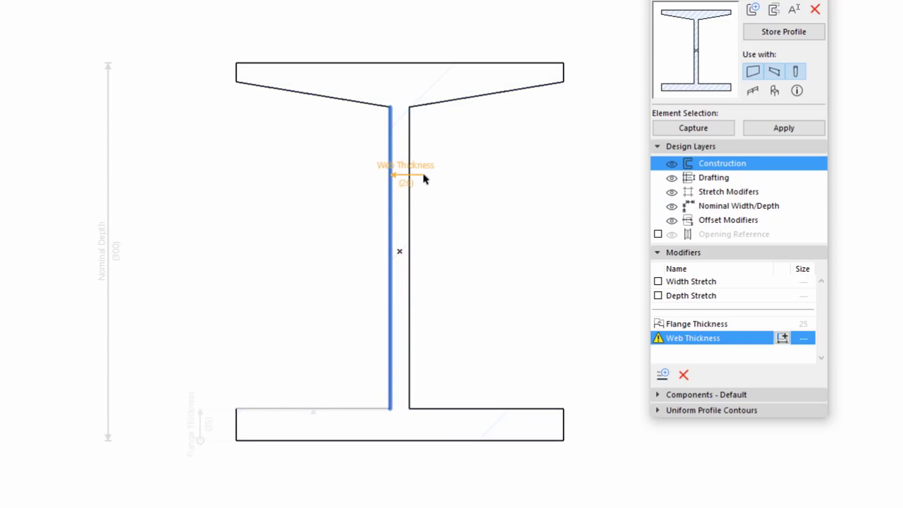
pyautogui.click(409, 175)
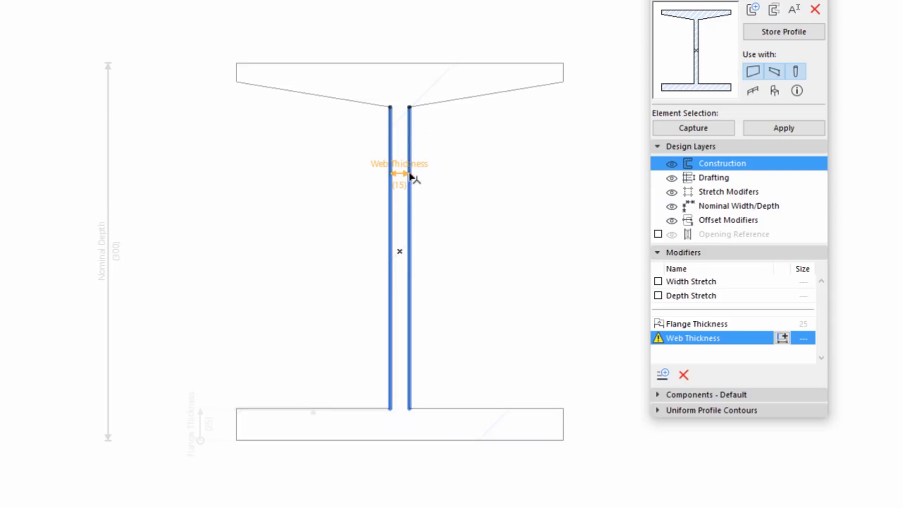
pyautogui.moveTo(414, 177); pyautogui.dragTo(432, 469)
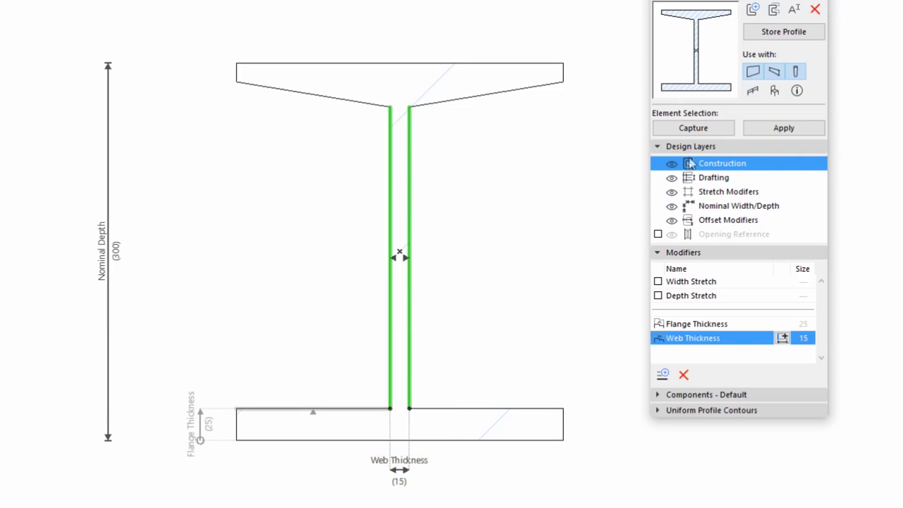
# Store the profile and test Web Thickness on the plan, widening the web to about 31.
pyautogui.click(791, 33)
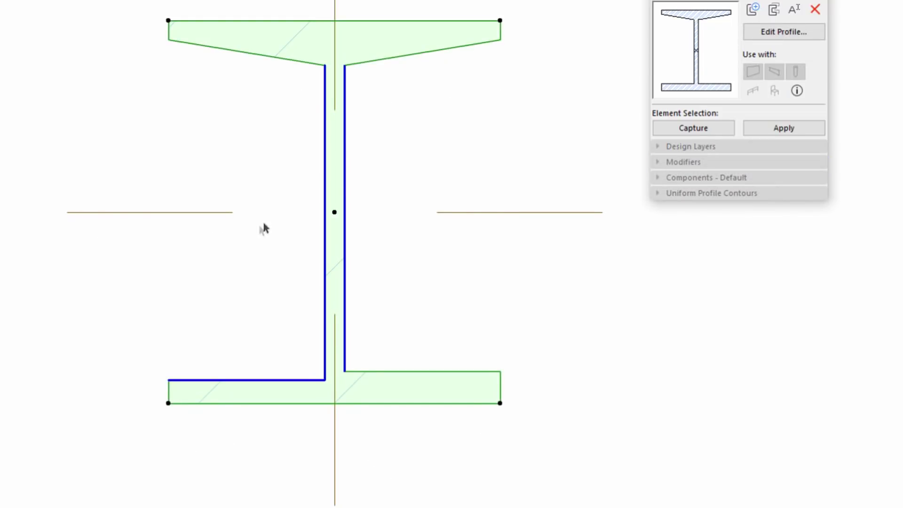
pyautogui.click(345, 167)
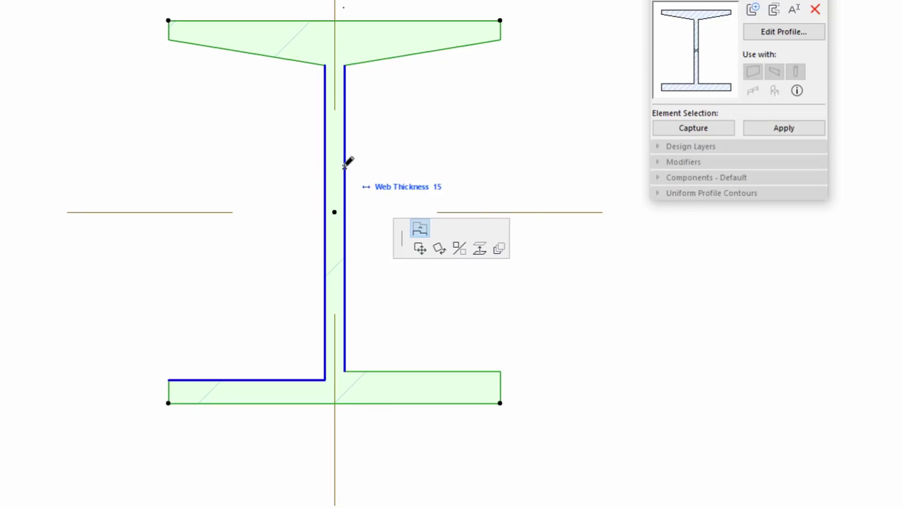
pyautogui.click(371, 164)
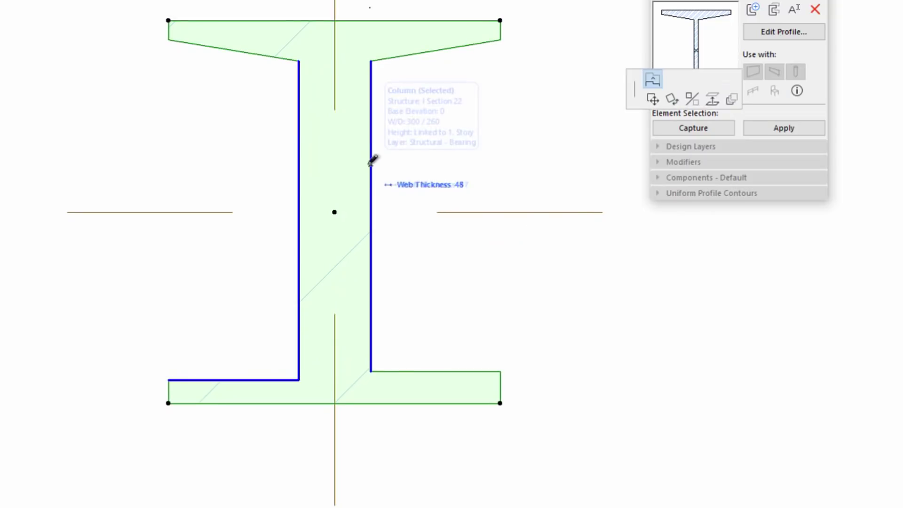
pyautogui.click(344, 165)
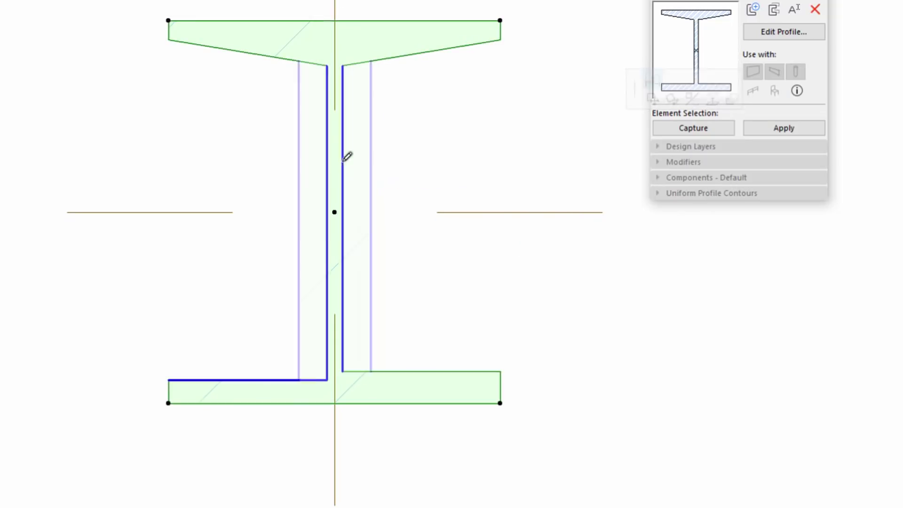
pyautogui.click(327, 155)
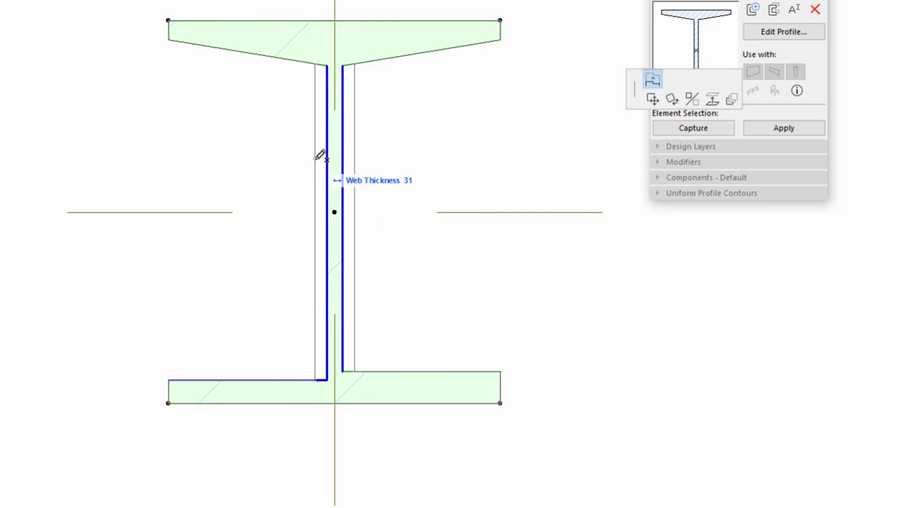
pyautogui.click(321, 155)
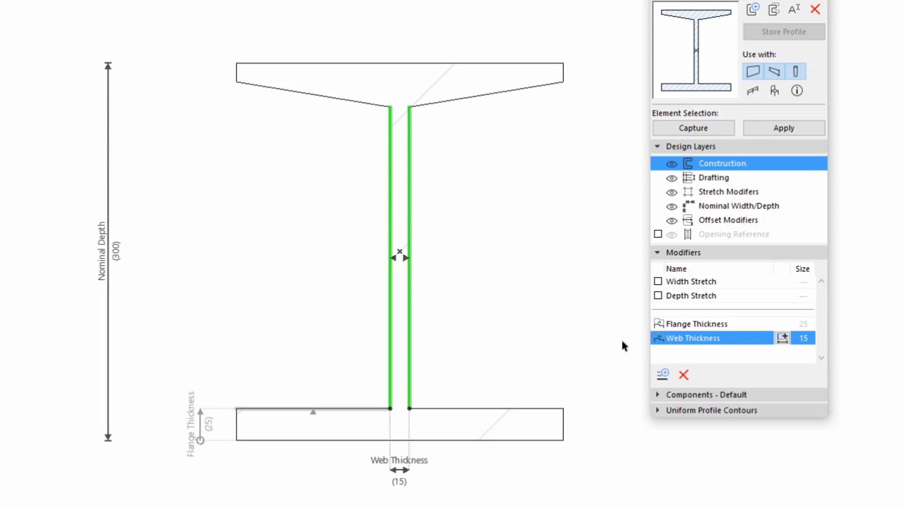
# Start a third offset modifier and name it 'Offset Grider'.
pyautogui.click(663, 374)
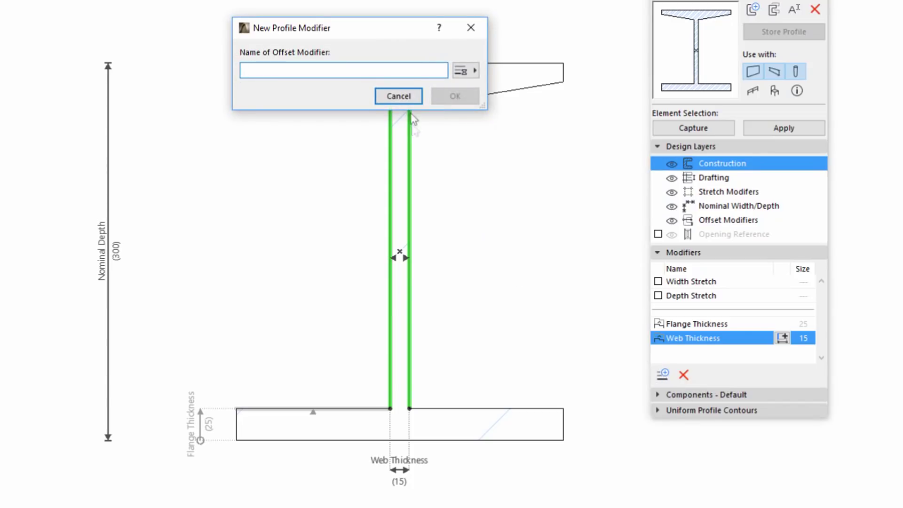
pyautogui.write('Offset Grider')
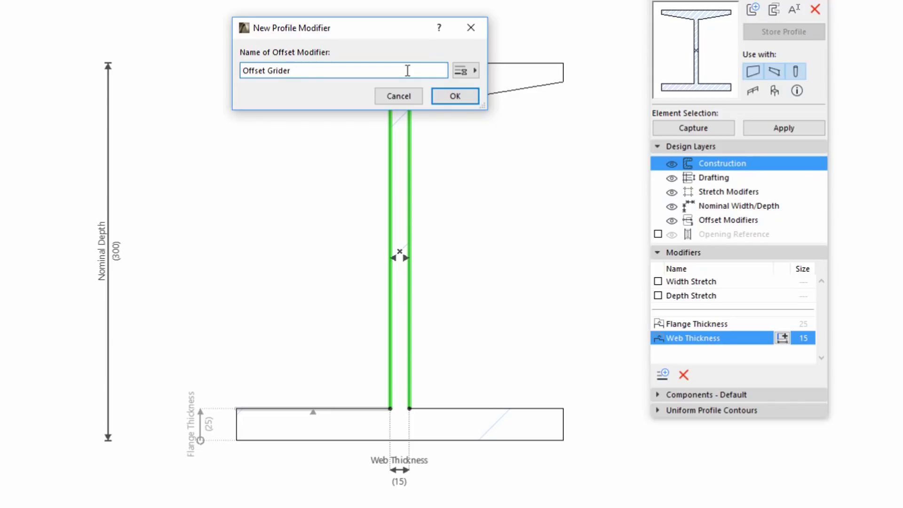
# Confirm Offset Grider and assign it to the top flange's sloped lower-left edge, sized 15.
pyautogui.click(472, 97)
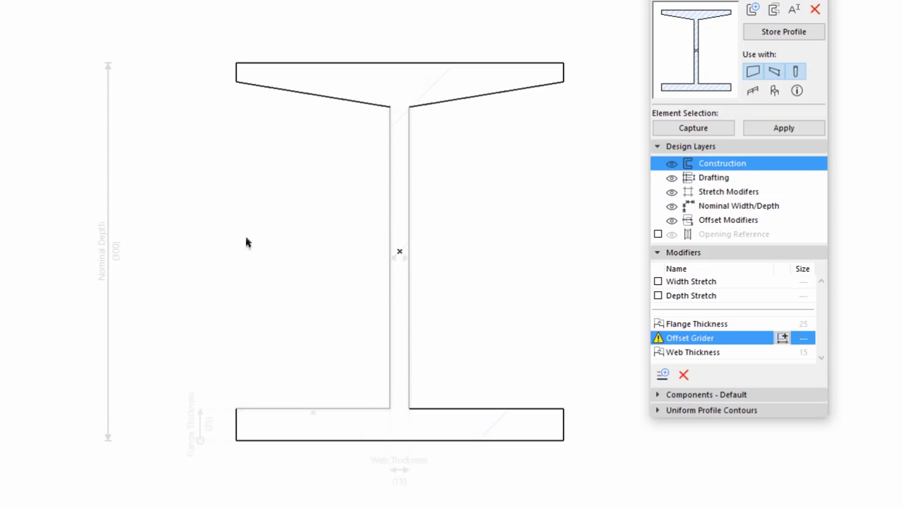
pyautogui.click(237, 65)
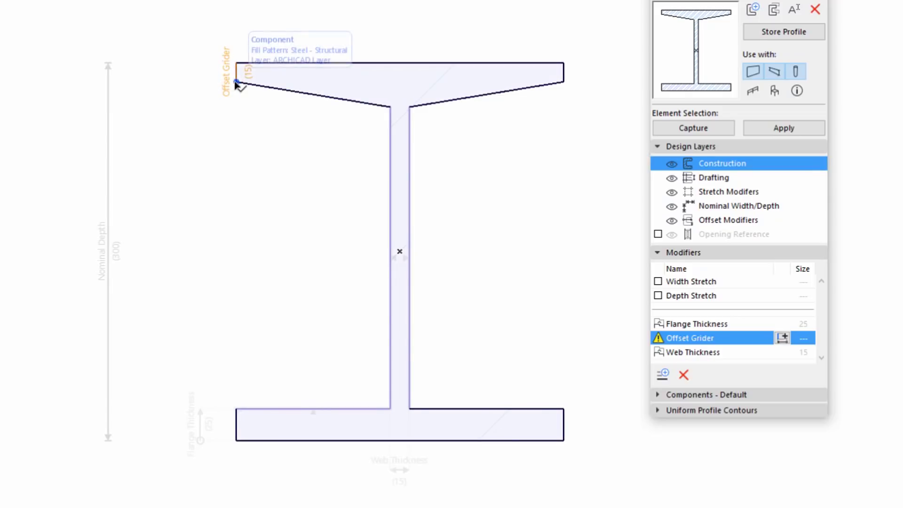
pyautogui.click(236, 83)
pyautogui.click(236, 82)
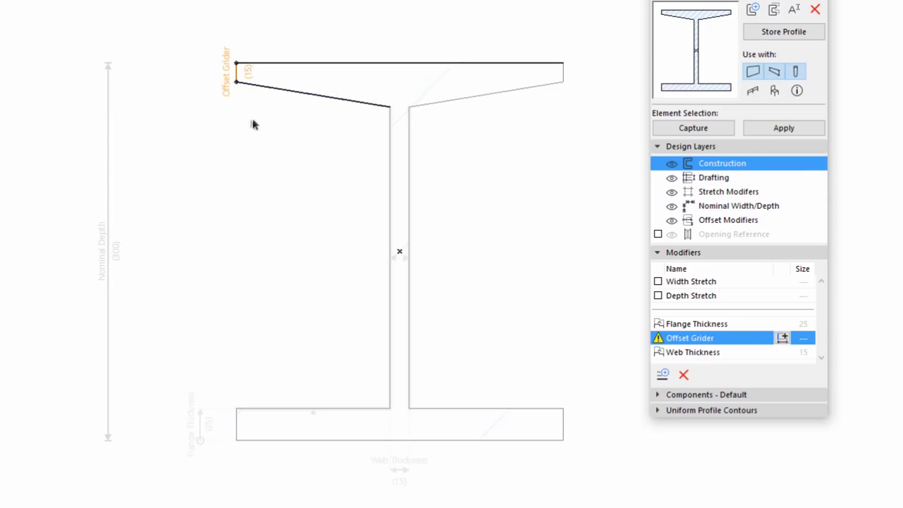
pyautogui.click(328, 99)
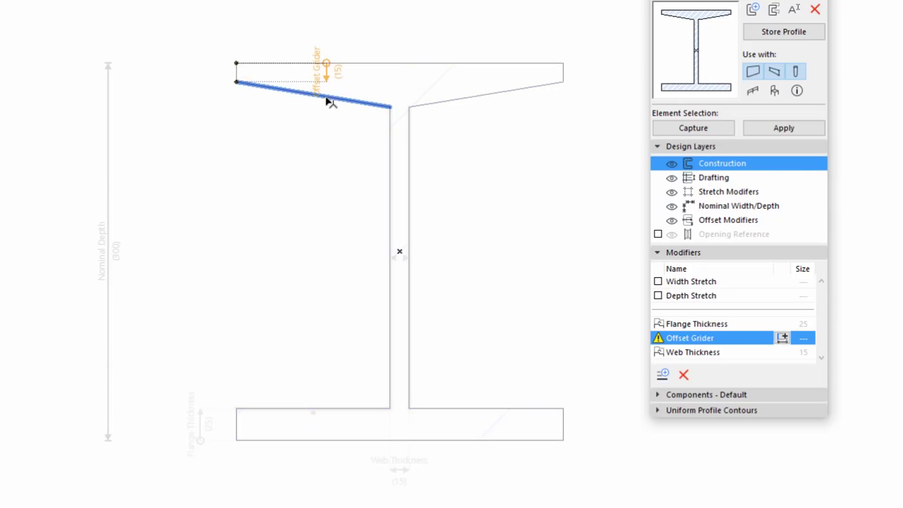
pyautogui.click(214, 116)
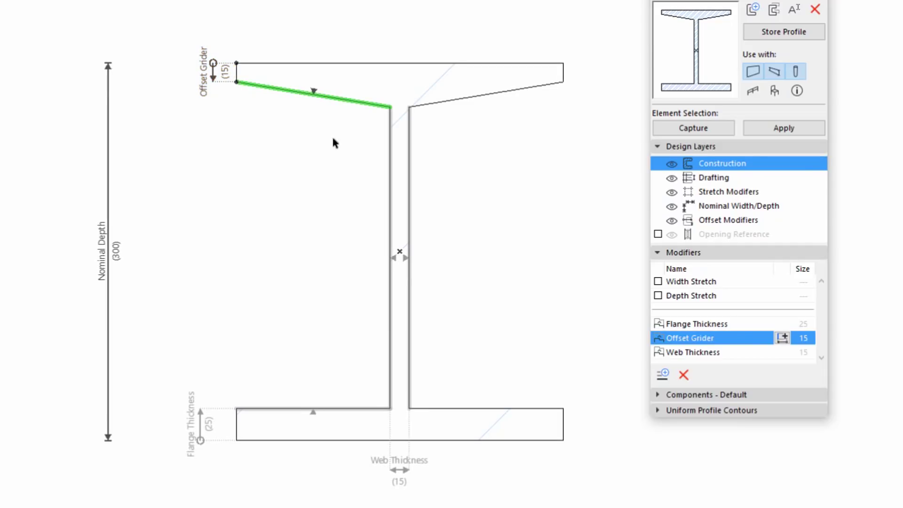
# Store the profile, close the editor, and offset the top flange's lower-left edge downward on the plan.
pyautogui.click(767, 32)
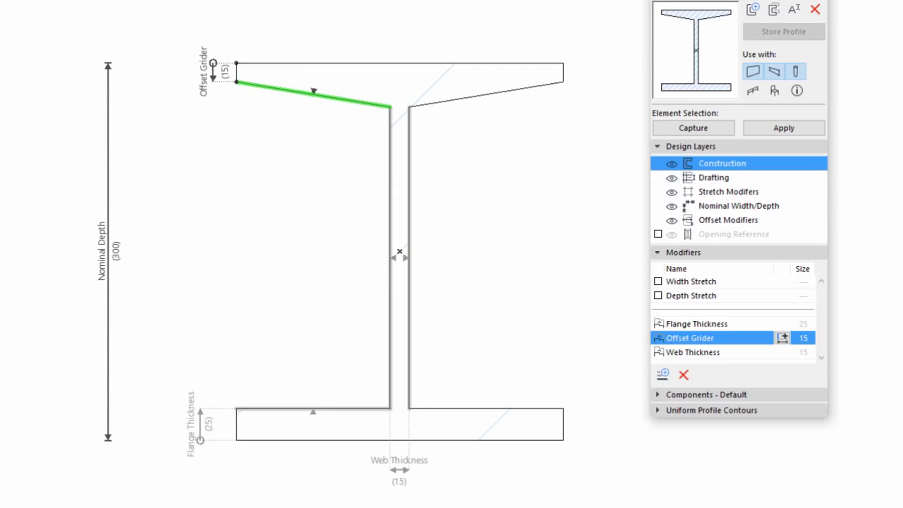
pyautogui.hotkey('ctrl', 'w')
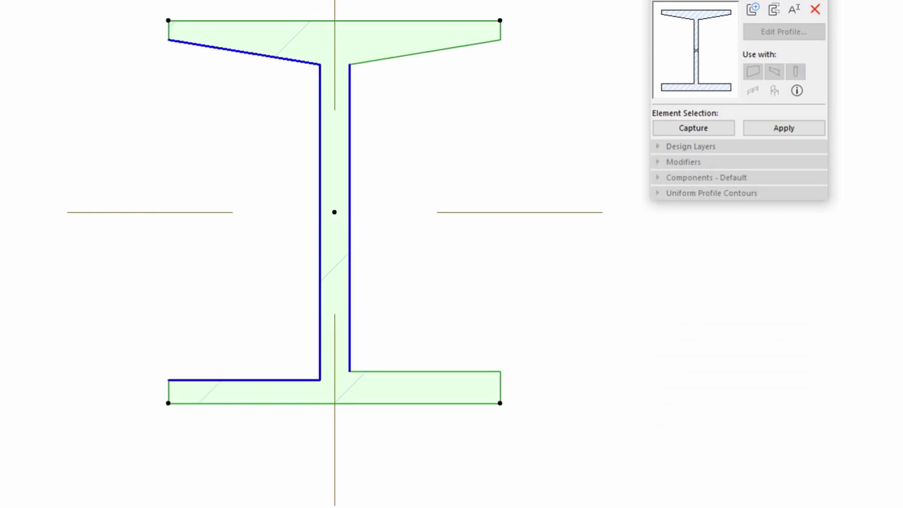
pyautogui.click(281, 58)
pyautogui.click(282, 78)
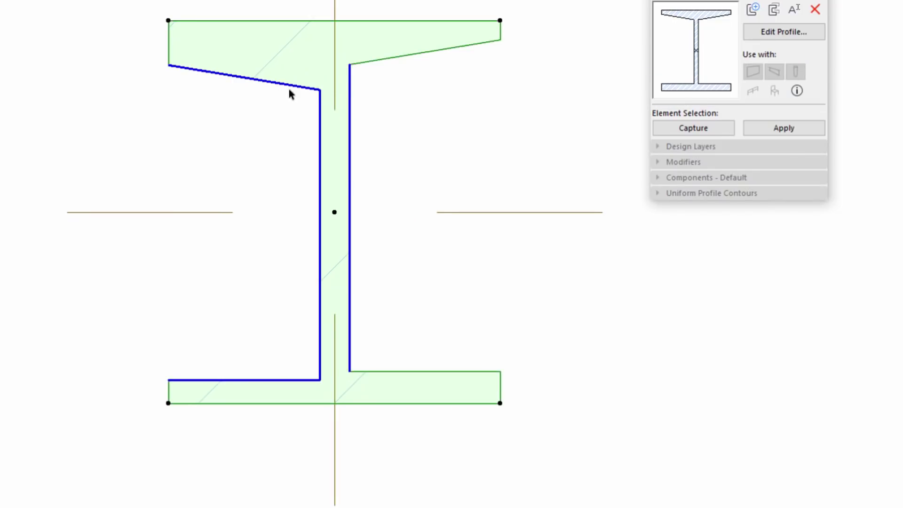
pyautogui.click(291, 85)
pyautogui.click(296, 55)
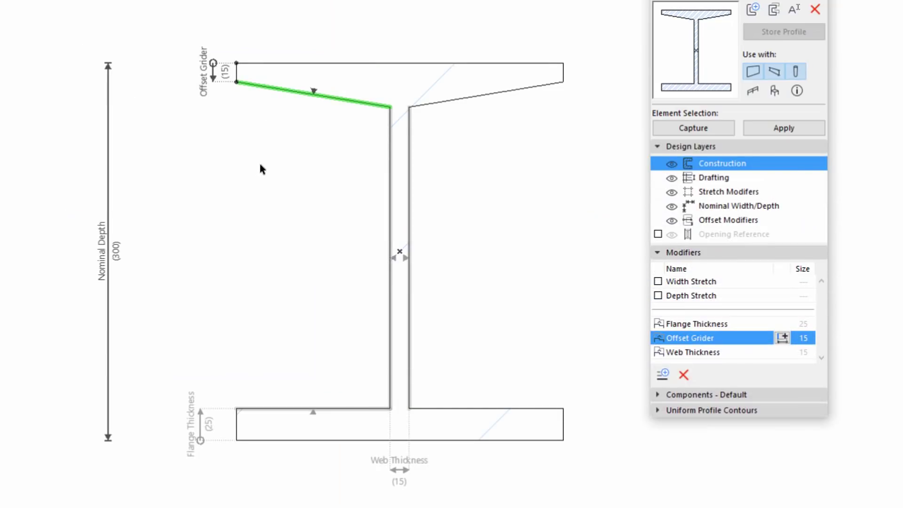
# Highlight the edges controlled by the Flange Thickness, Offset Grider and Web Thickness modifiers.
pyautogui.click(689, 324)
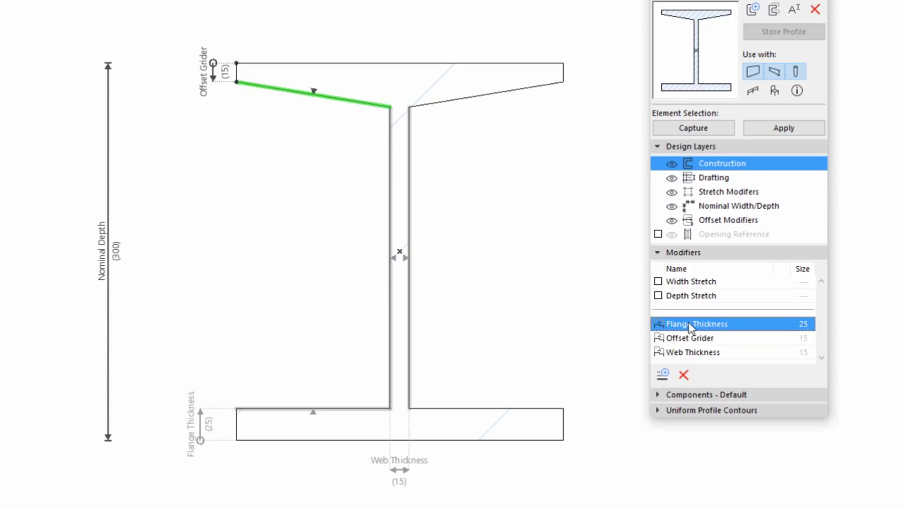
pyautogui.click(699, 339)
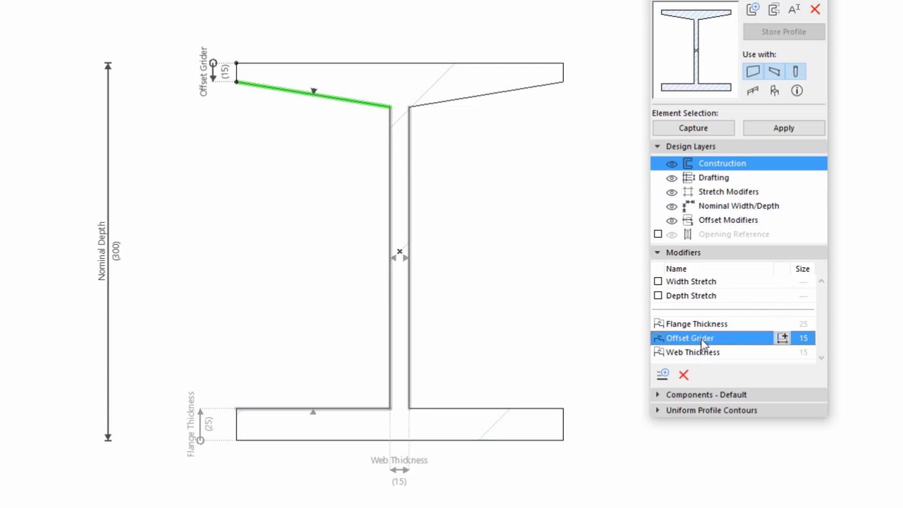
pyautogui.click(706, 352)
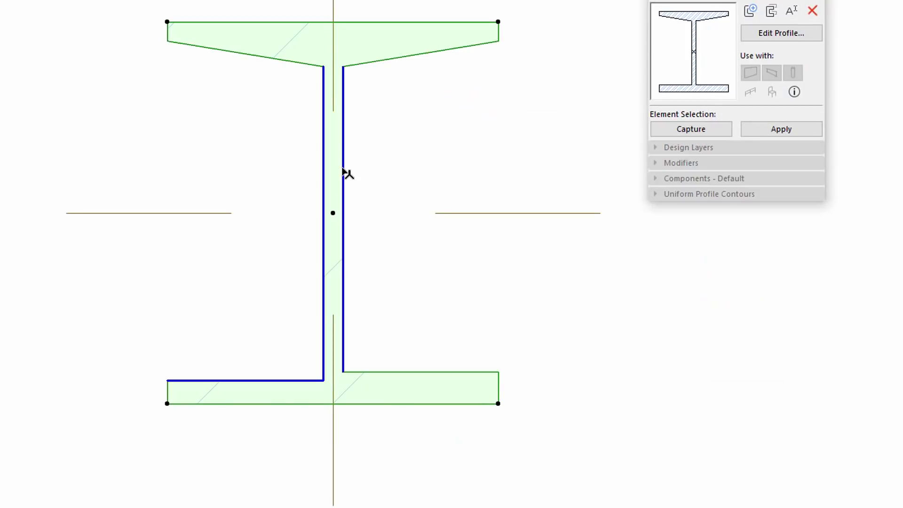
# On the plan, widen the column's web by offsetting its edge, then narrow it back to about 12.
pyautogui.click(343, 175)
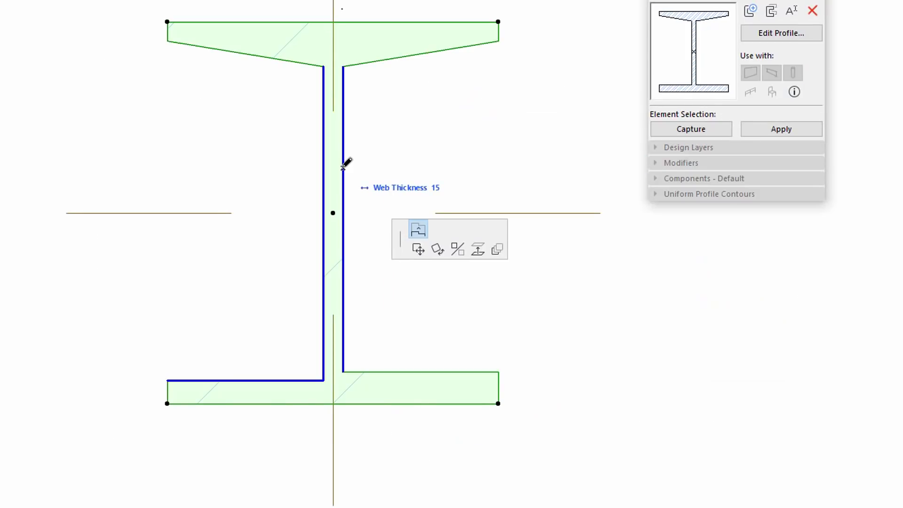
pyautogui.click(370, 170)
pyautogui.click(369, 165)
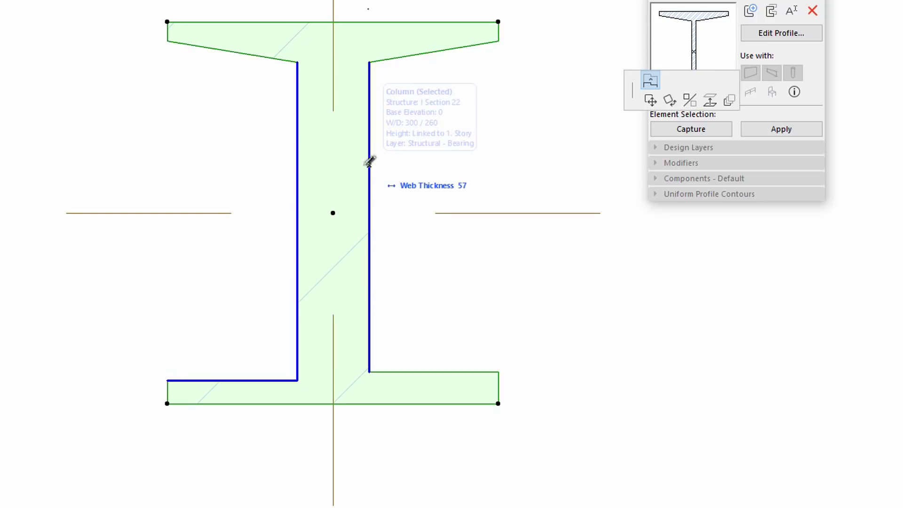
pyautogui.click(343, 161)
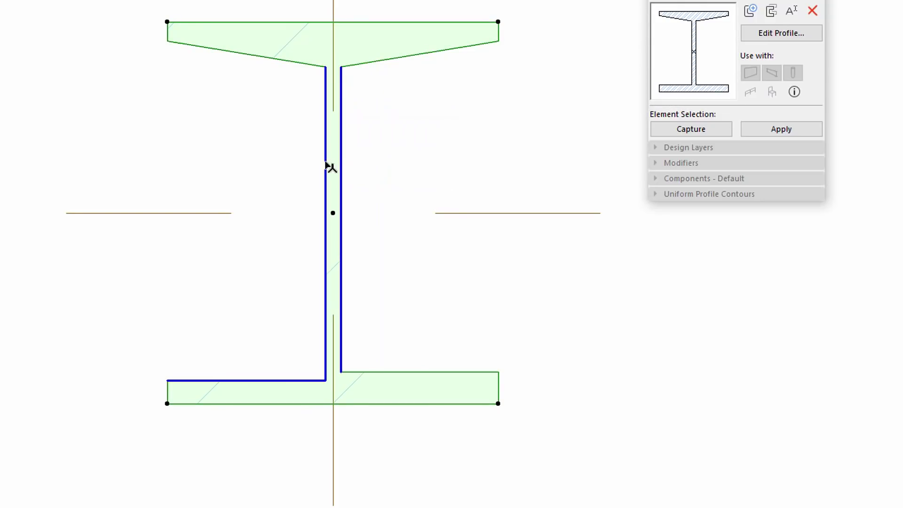